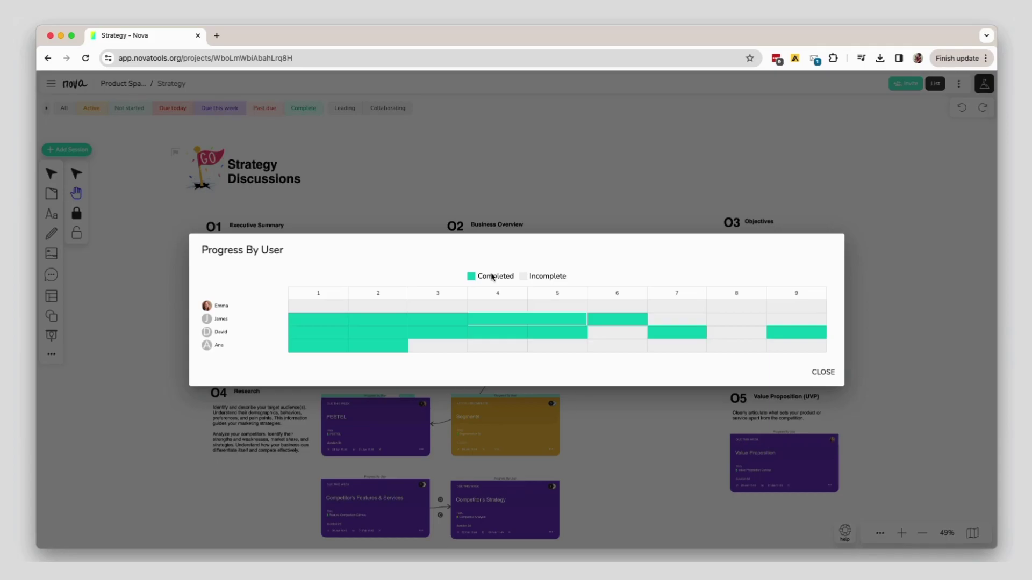
Step: Close the Progress By User chart to return to the Strategy Discussions board
{"action": "left_click", "coordinate": [830, 373]}
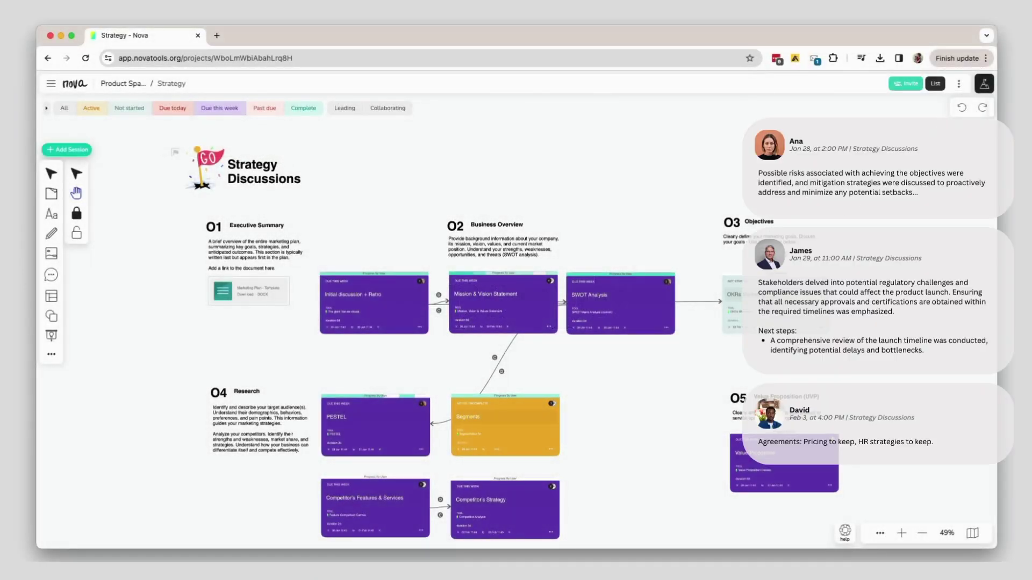
{"action": "scroll", "coordinate": [424, 330], "scroll_direction": "up", "scroll_amount": 2}
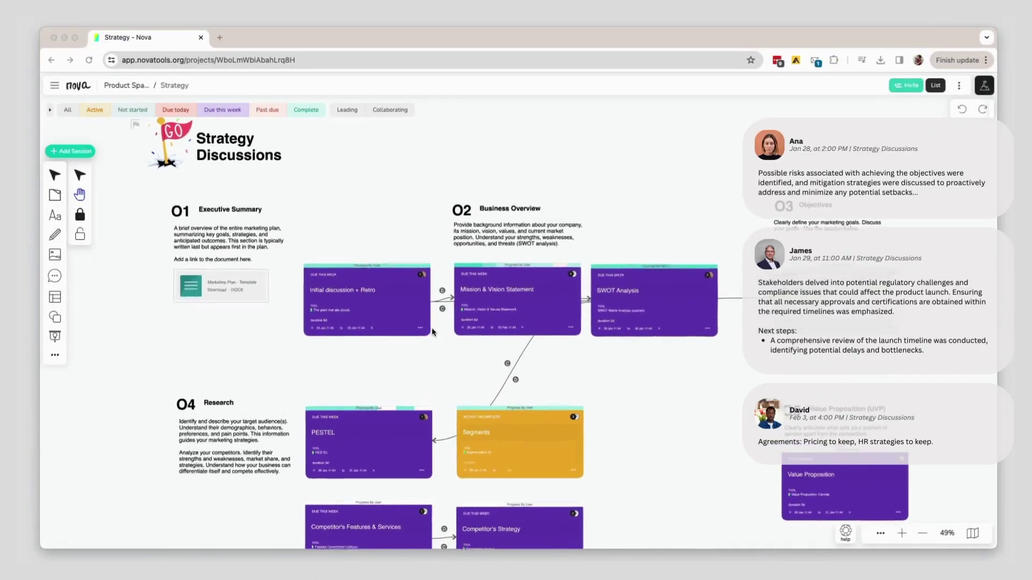
Step: Mark the Initial discussion + Retro session complete and bring the Marketing Mix Strategy sessions into view
{"action": "left_click", "coordinate": [424, 330]}
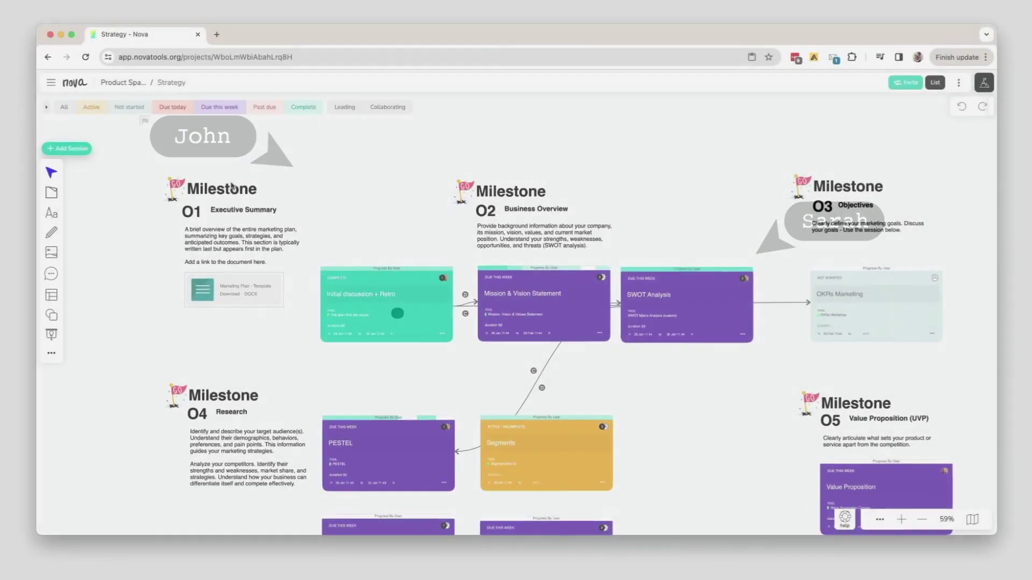
{"action": "scroll", "coordinate": [352, 224], "scroll_direction": "up", "scroll_amount": 5}
{"action": "scroll", "coordinate": [689, 186], "scroll_direction": "right", "scroll_amount": 3}
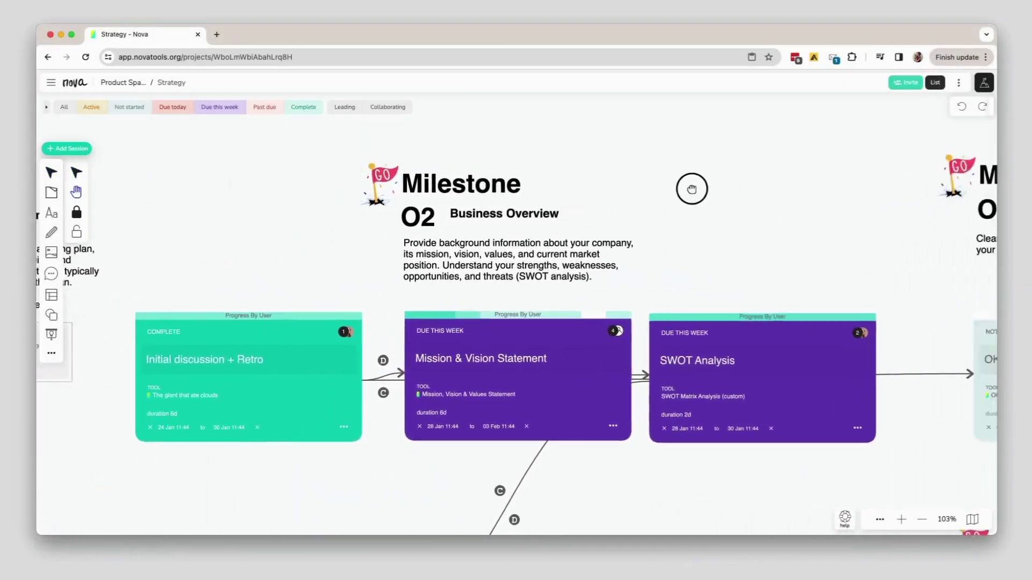
{"action": "scroll", "coordinate": [723, 208], "scroll_direction": "down", "scroll_amount": 2}
{"action": "scroll", "coordinate": [702, 145], "scroll_direction": "down", "scroll_amount": 3}
{"action": "scroll", "coordinate": [795, 213], "scroll_direction": "down", "scroll_amount": 3}
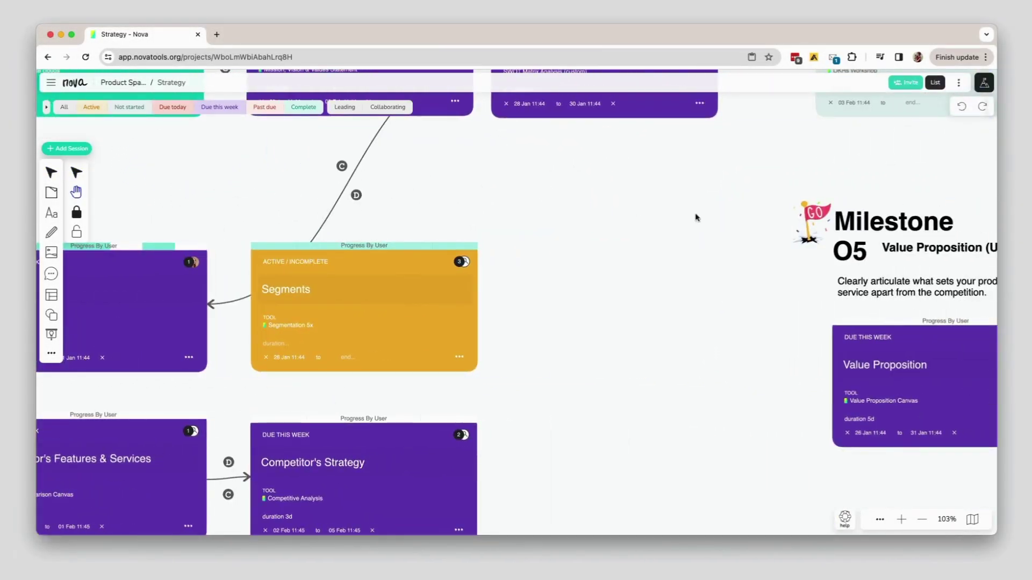
{"action": "scroll", "coordinate": [696, 217], "scroll_direction": "down", "scroll_amount": 3}
{"action": "left_click_drag", "start_coordinate": [349, 292], "coordinate": [352, 247]}
{"action": "mouse_move", "coordinate": [412, 355]}
{"action": "left_mouse_down"}
{"action": "mouse_move", "coordinate": [388, 258]}
{"action": "mouse_move", "coordinate": [357, 242]}
{"action": "mouse_move", "coordinate": [358, 217]}
{"action": "left_mouse_up"}
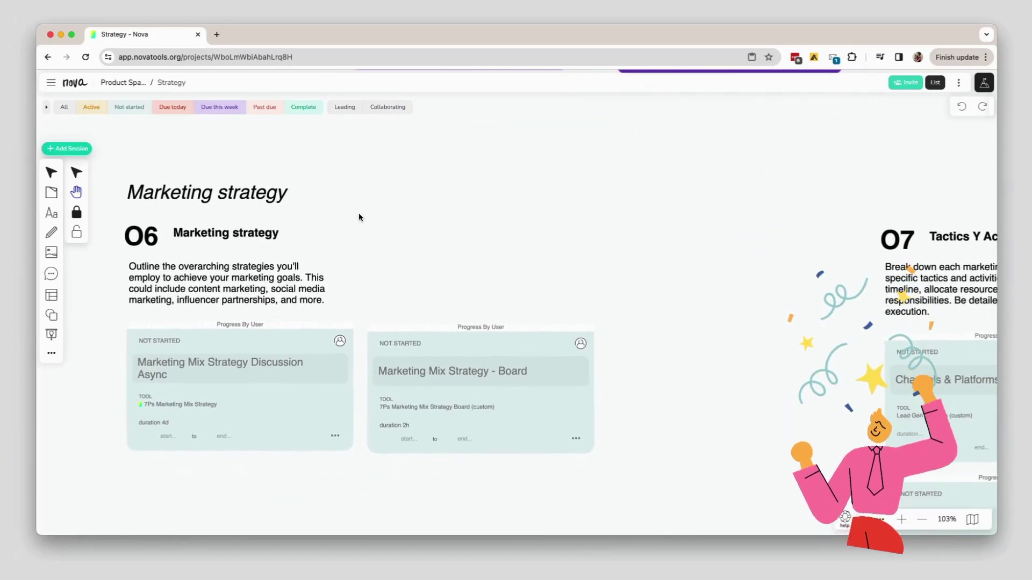
Step: Cycle through the Leading, Collaborating and Due this week filters, ending on Leading
{"action": "left_click", "coordinate": [355, 110]}
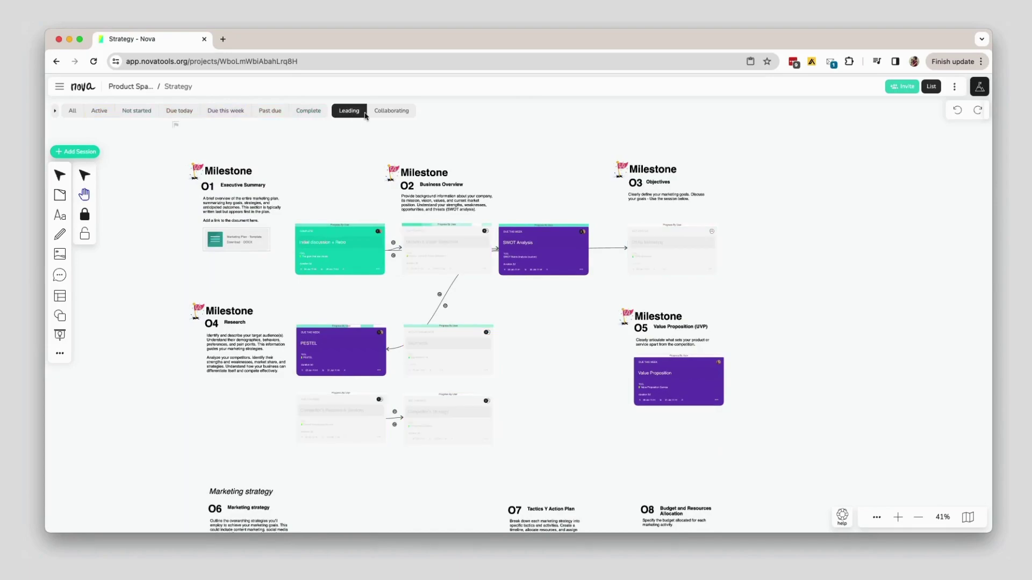
{"action": "left_click", "coordinate": [389, 110]}
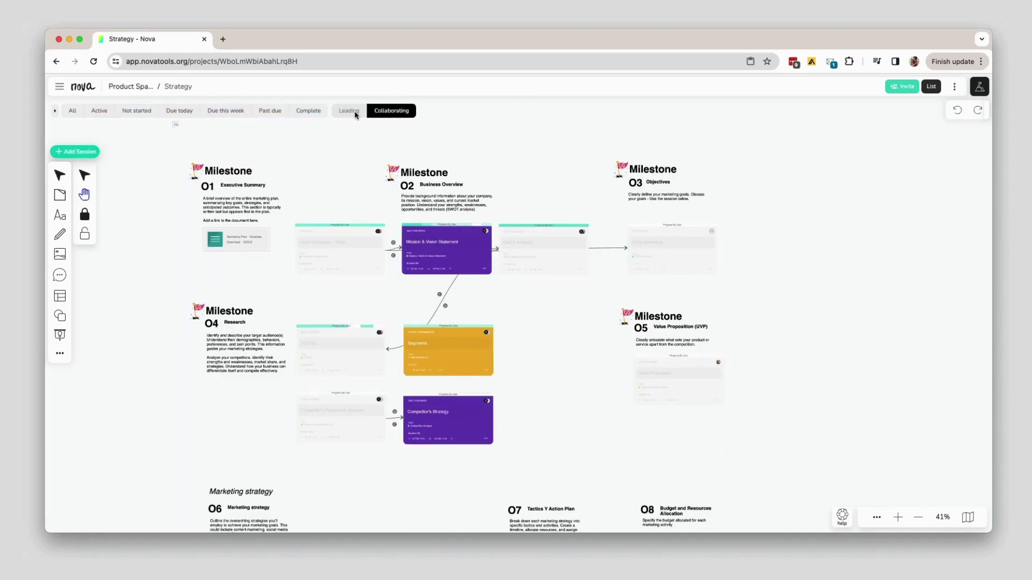
{"action": "left_click", "coordinate": [234, 112]}
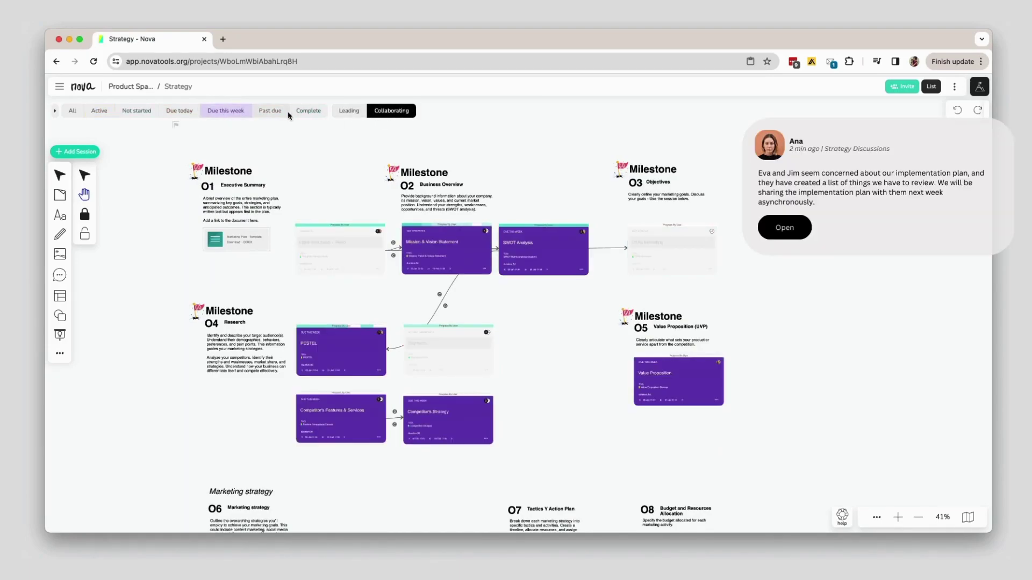
{"action": "left_click", "coordinate": [360, 113]}
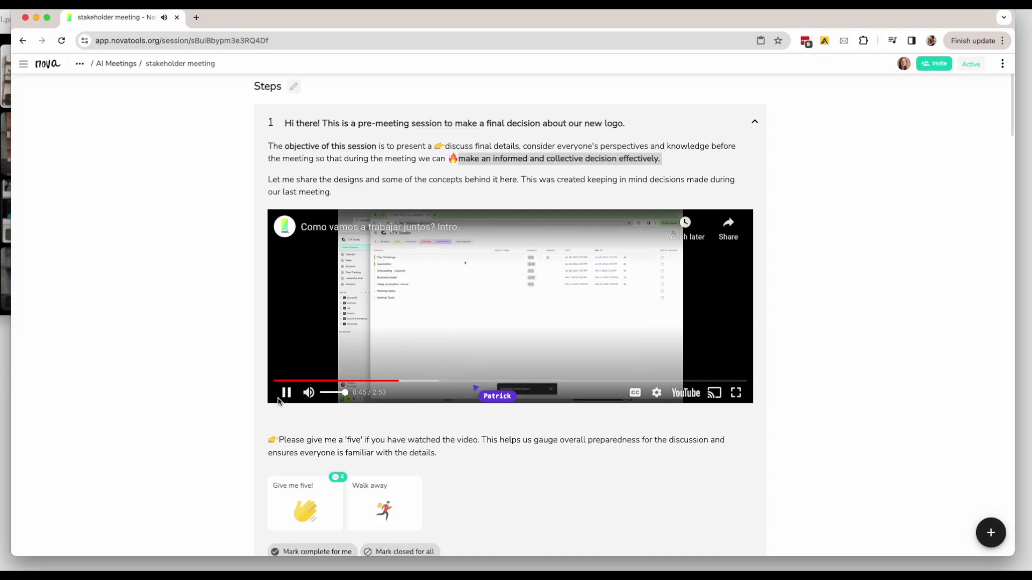
Step: Pause the stakeholder meeting's embedded intro video
{"action": "left_click", "coordinate": [284, 396]}
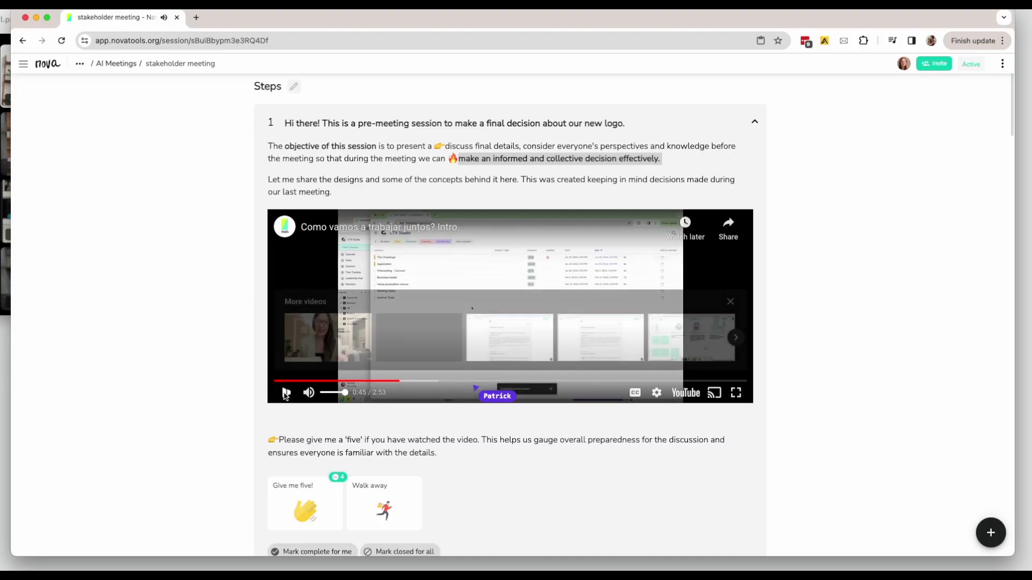
{"action": "scroll", "coordinate": [278, 401], "scroll_direction": "down", "scroll_amount": 3}
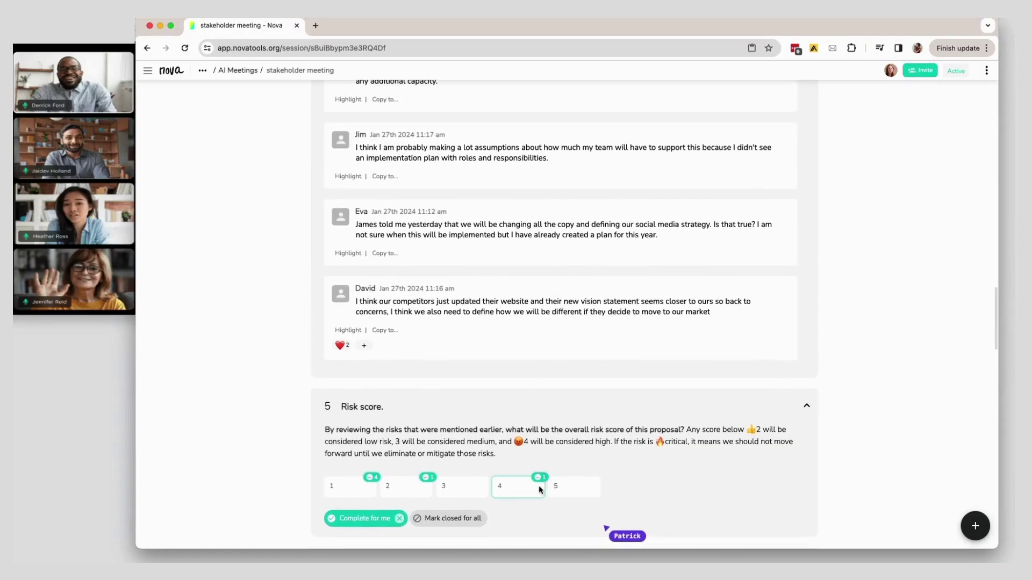
{"action": "scroll", "coordinate": [521, 403], "scroll_direction": "up", "scroll_amount": 1}
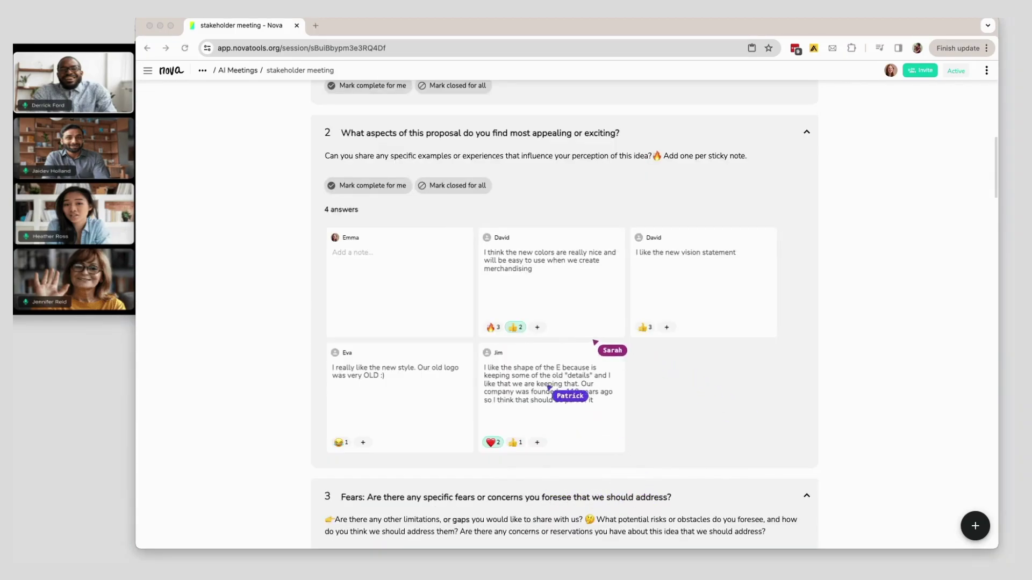
{"action": "scroll", "coordinate": [423, 362], "scroll_direction": "down", "scroll_amount": 5}
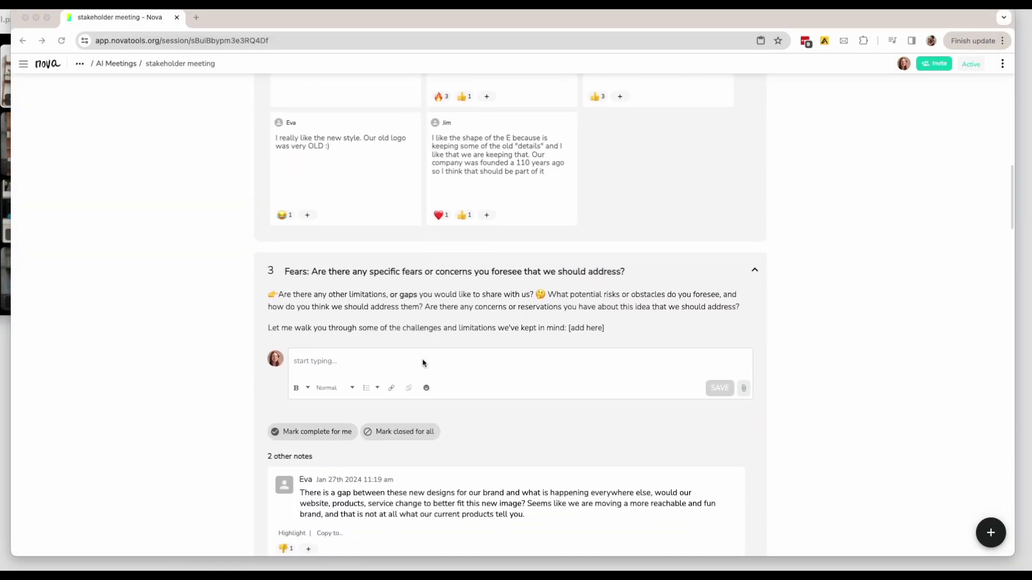
{"action": "scroll", "coordinate": [395, 375], "scroll_direction": "down", "scroll_amount": 1}
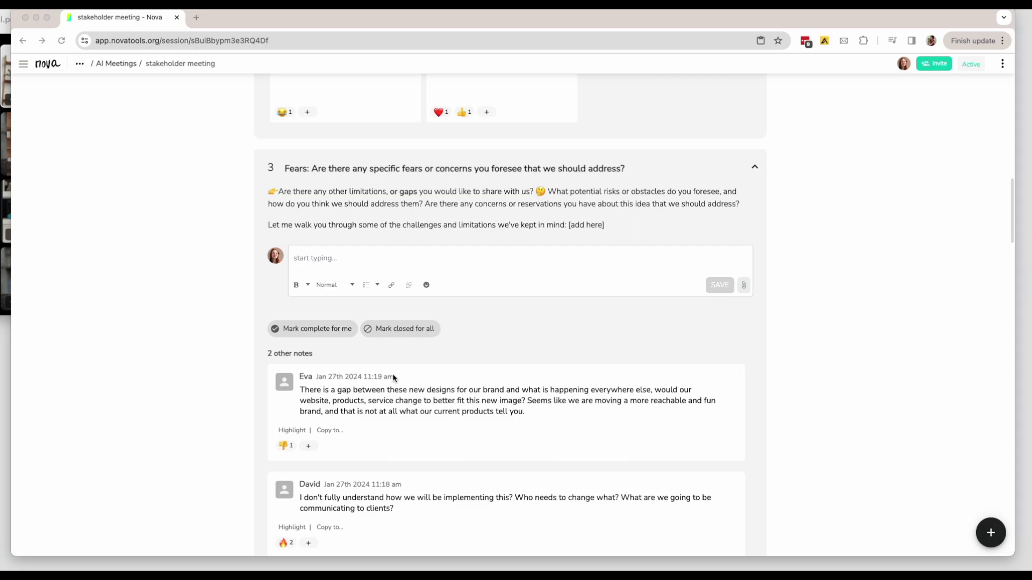
{"action": "scroll", "coordinate": [394, 377], "scroll_direction": "down", "scroll_amount": 1}
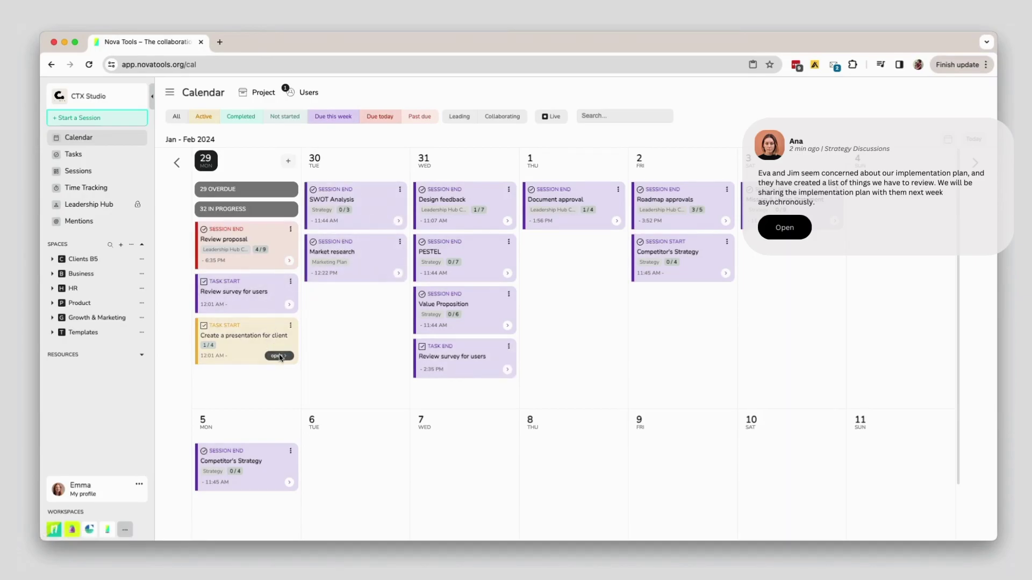
Step: Open the session template library from Resources and browse categories through to Business Strategy
{"action": "left_click", "coordinate": [139, 355]}
{"action": "left_click", "coordinate": [121, 390]}
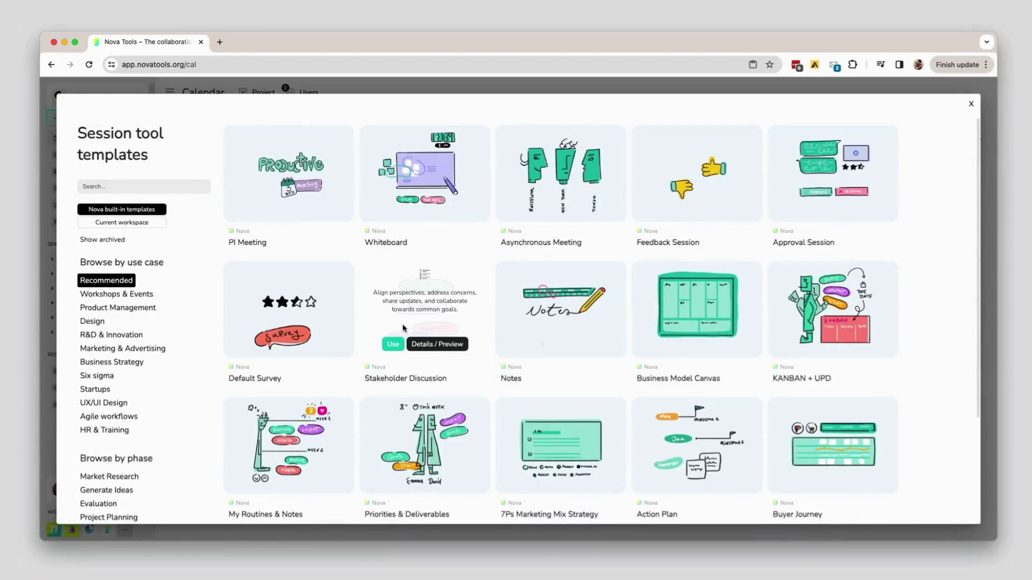
{"action": "scroll", "coordinate": [403, 328], "scroll_direction": "down", "scroll_amount": 3}
{"action": "left_click", "coordinate": [134, 236]}
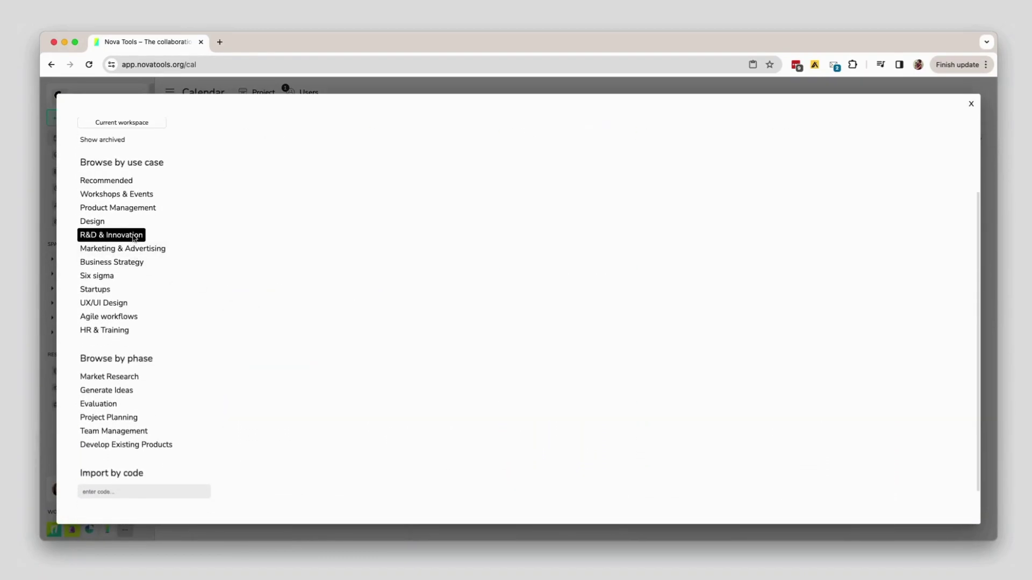
{"action": "scroll", "coordinate": [121, 304], "scroll_direction": "up", "scroll_amount": 2}
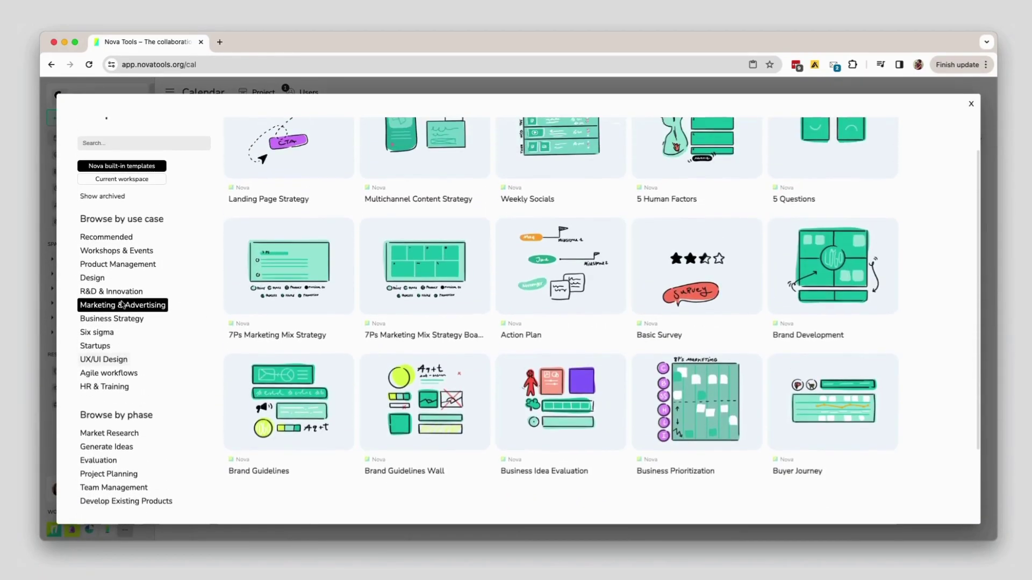
{"action": "left_click", "coordinate": [109, 364]}
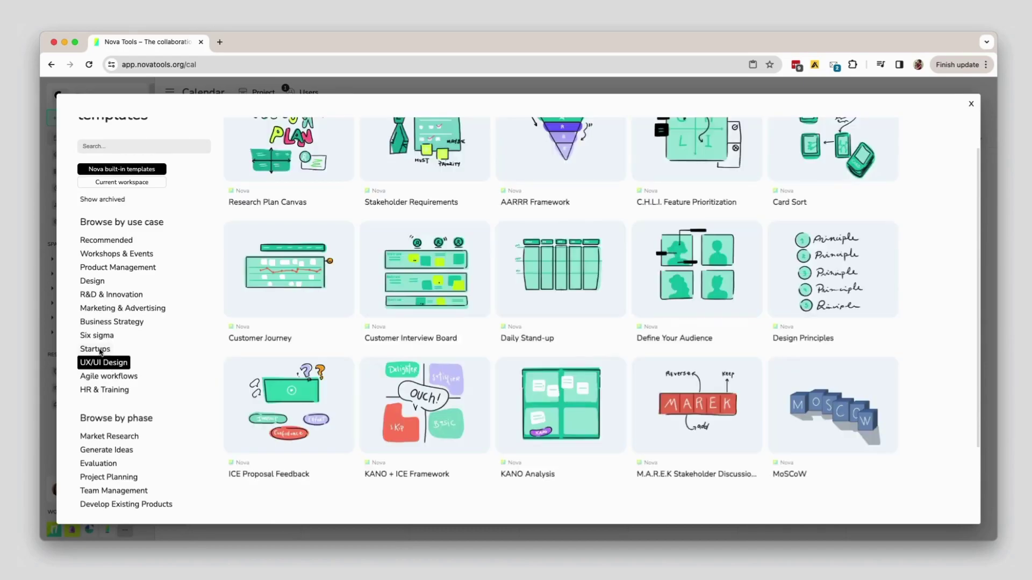
{"action": "left_click", "coordinate": [104, 351]}
{"action": "left_click", "coordinate": [119, 322]}
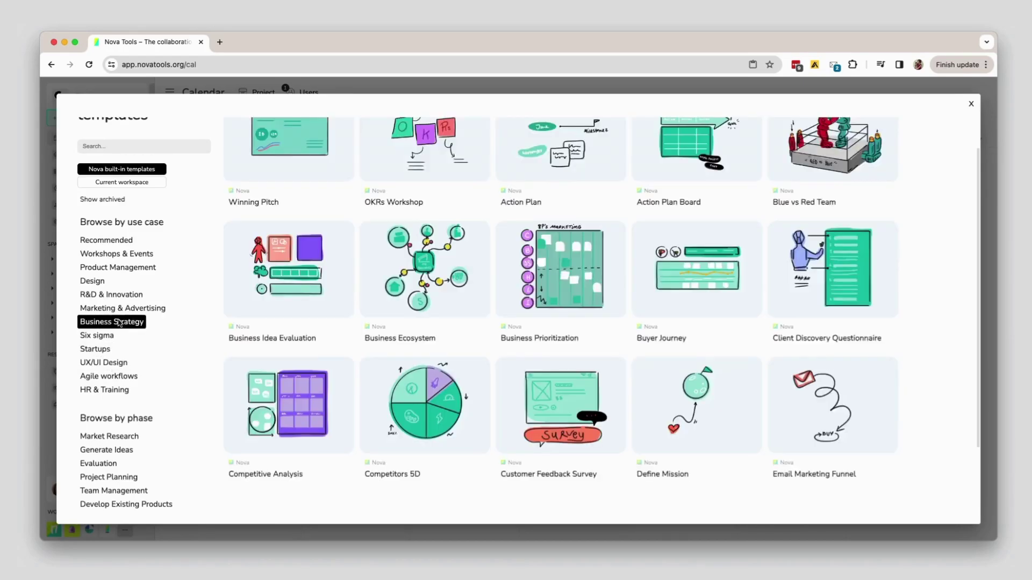
{"action": "scroll", "coordinate": [324, 309], "scroll_direction": "up", "scroll_amount": 1}
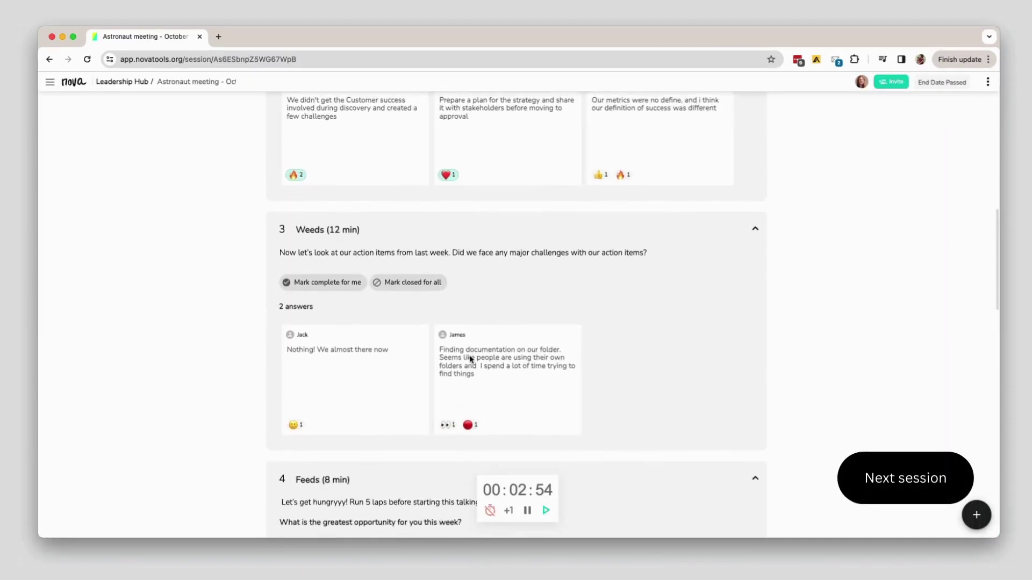
{"action": "scroll", "coordinate": [472, 360], "scroll_direction": "down", "scroll_amount": 3}
{"action": "scroll", "coordinate": [470, 359], "scroll_direction": "down", "scroll_amount": 2}
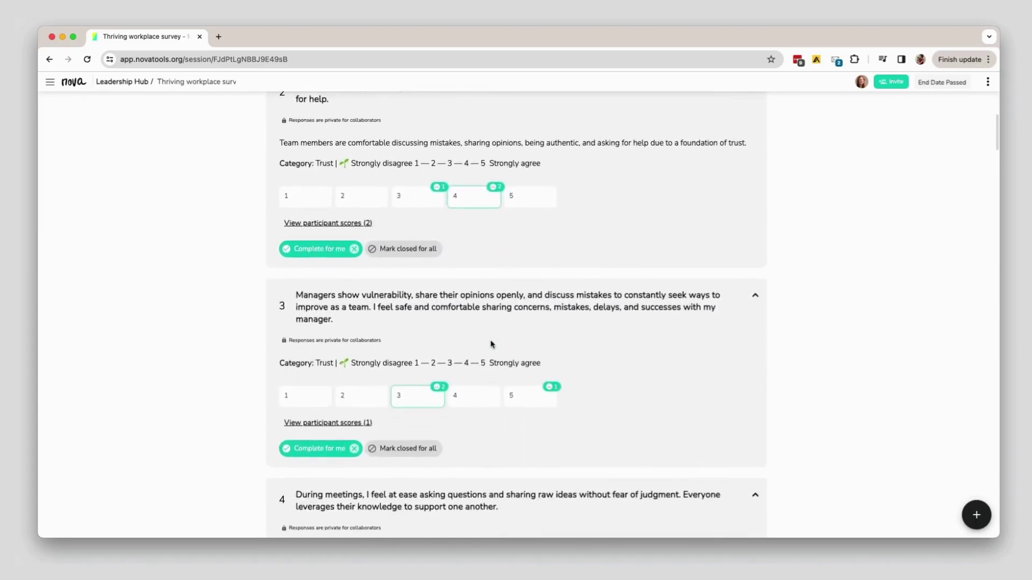
{"action": "scroll", "coordinate": [492, 344], "scroll_direction": "down", "scroll_amount": 2}
{"action": "scroll", "coordinate": [491, 345], "scroll_direction": "down", "scroll_amount": 3}
{"action": "scroll", "coordinate": [491, 344], "scroll_direction": "down", "scroll_amount": 3}
{"action": "scroll", "coordinate": [490, 344], "scroll_direction": "down", "scroll_amount": 1}
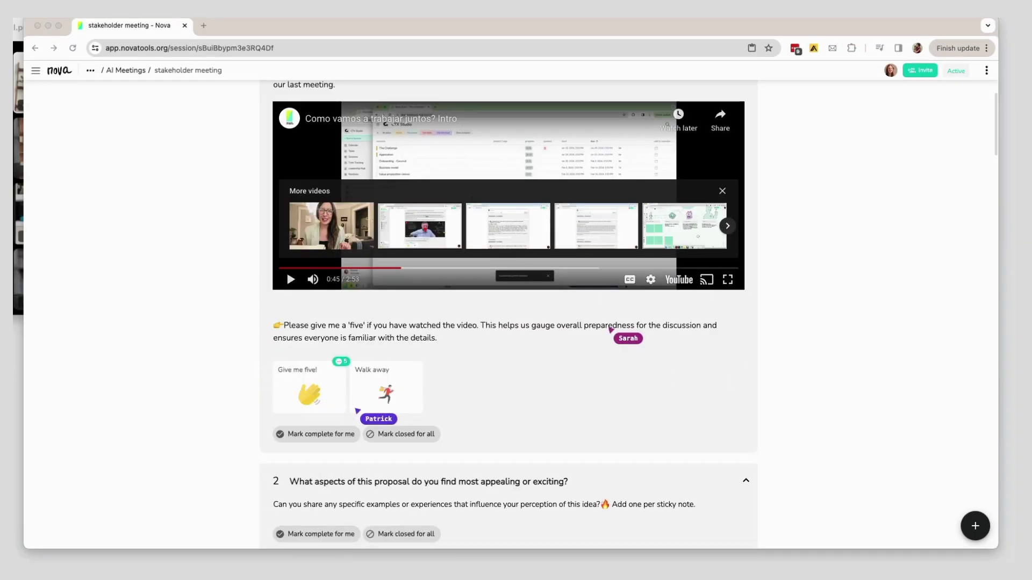
{"action": "scroll", "coordinate": [538, 288], "scroll_direction": "down", "scroll_amount": 3}
{"action": "scroll", "coordinate": [536, 288], "scroll_direction": "down", "scroll_amount": 2}
{"action": "scroll", "coordinate": [537, 288], "scroll_direction": "down", "scroll_amount": 1}
{"action": "scroll", "coordinate": [333, 407], "scroll_direction": "down", "scroll_amount": 5}
{"action": "scroll", "coordinate": [423, 358], "scroll_direction": "down", "scroll_amount": 1}
{"action": "scroll", "coordinate": [394, 376], "scroll_direction": "down", "scroll_amount": 1}
{"action": "scroll", "coordinate": [395, 375], "scroll_direction": "down", "scroll_amount": 2}
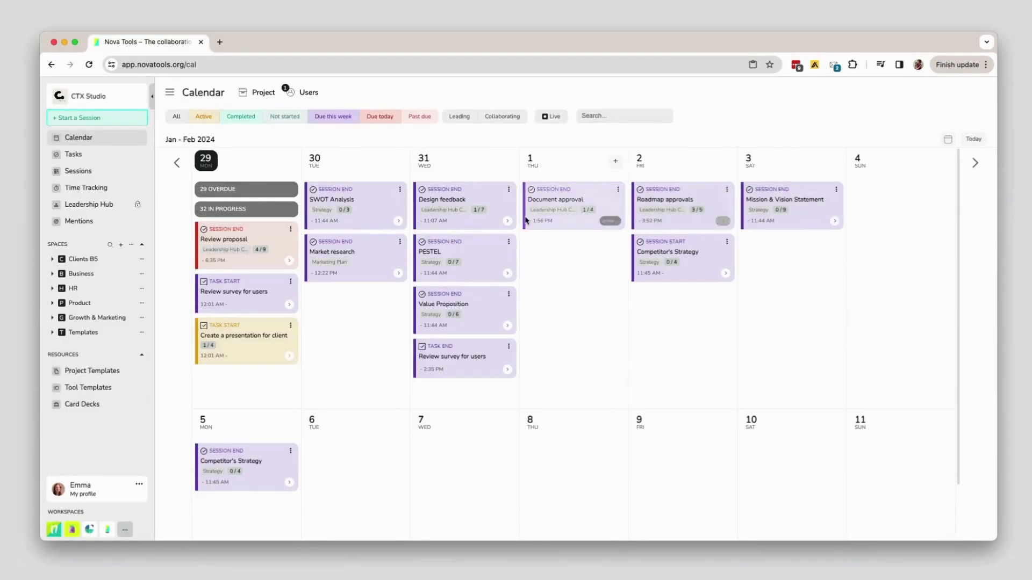
Step: Tick the remaining checklist items on 'Create a presentation for client' and mark it complete
{"action": "mouse_move", "coordinate": [246, 339]}
{"action": "left_click", "coordinate": [279, 357]}
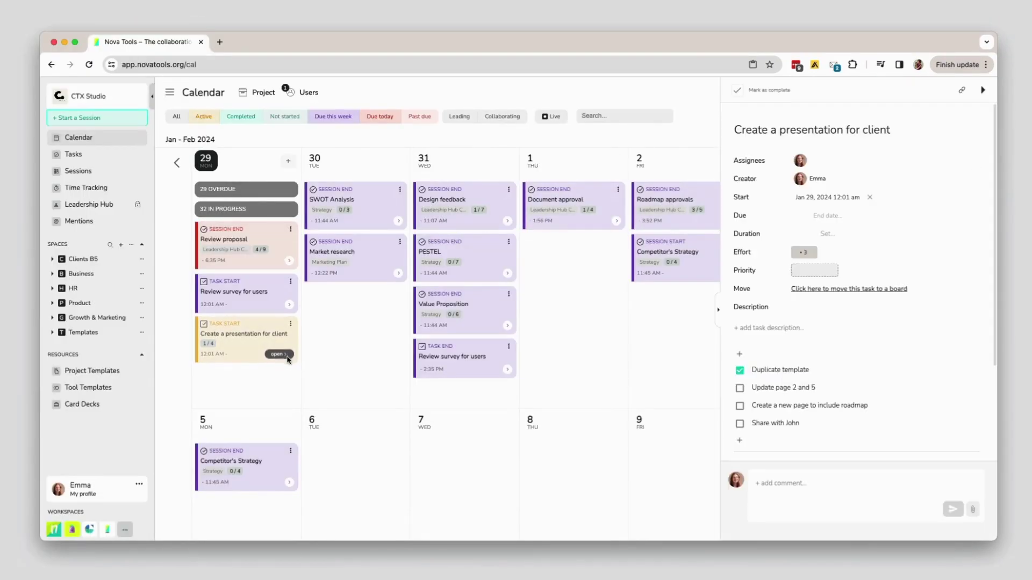
{"action": "left_click", "coordinate": [739, 423]}
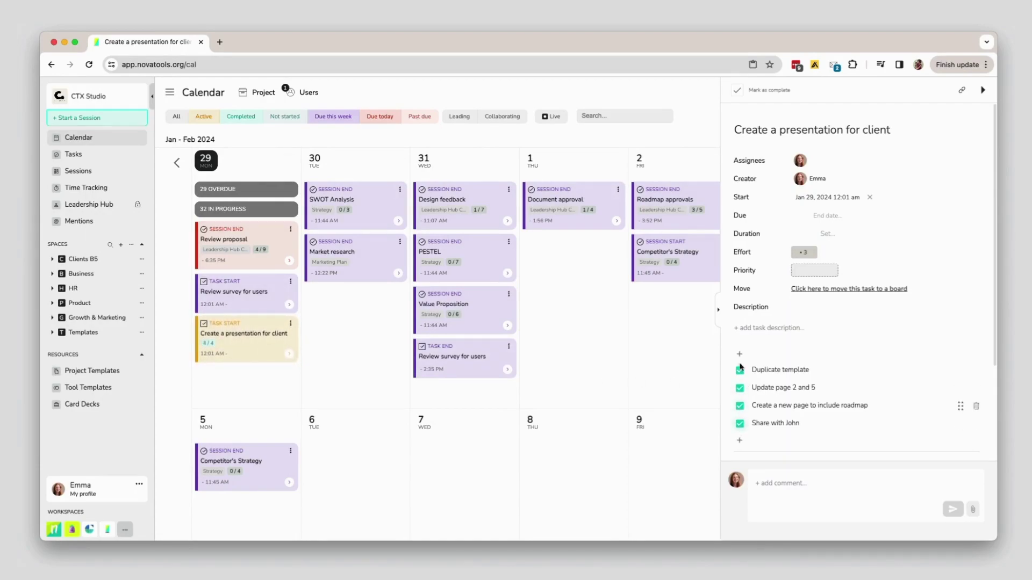
{"action": "left_click", "coordinate": [737, 90]}
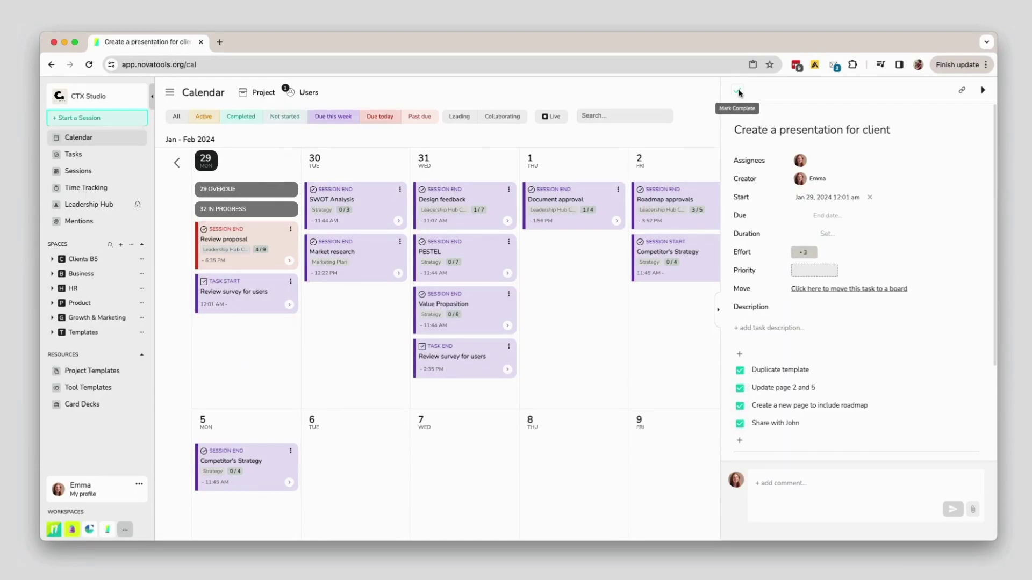
{"action": "left_click", "coordinate": [985, 92]}
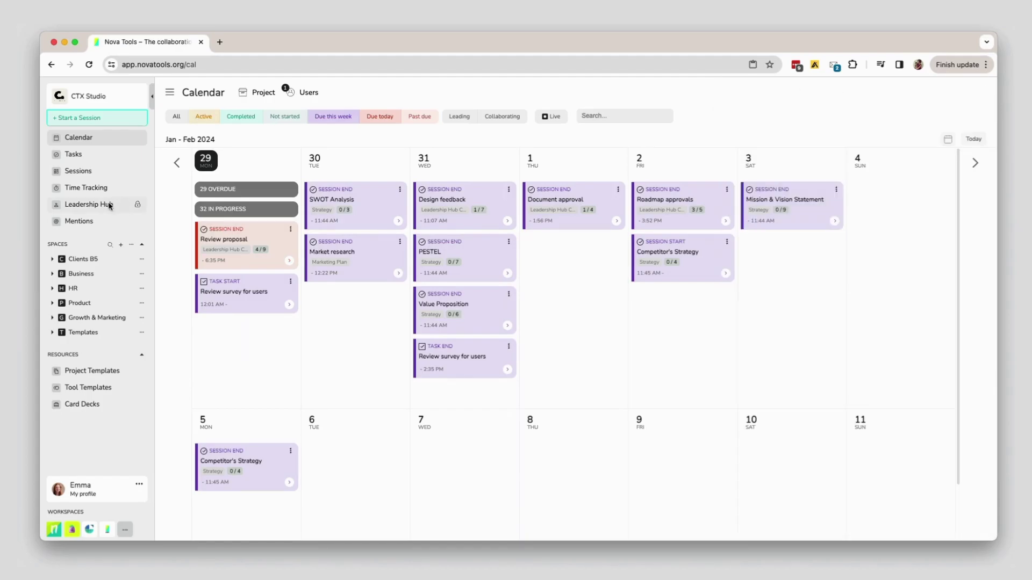
Step: Open the Leadership Hub and switch to the Approval / Feedback sessions list
{"action": "left_click", "coordinate": [109, 205]}
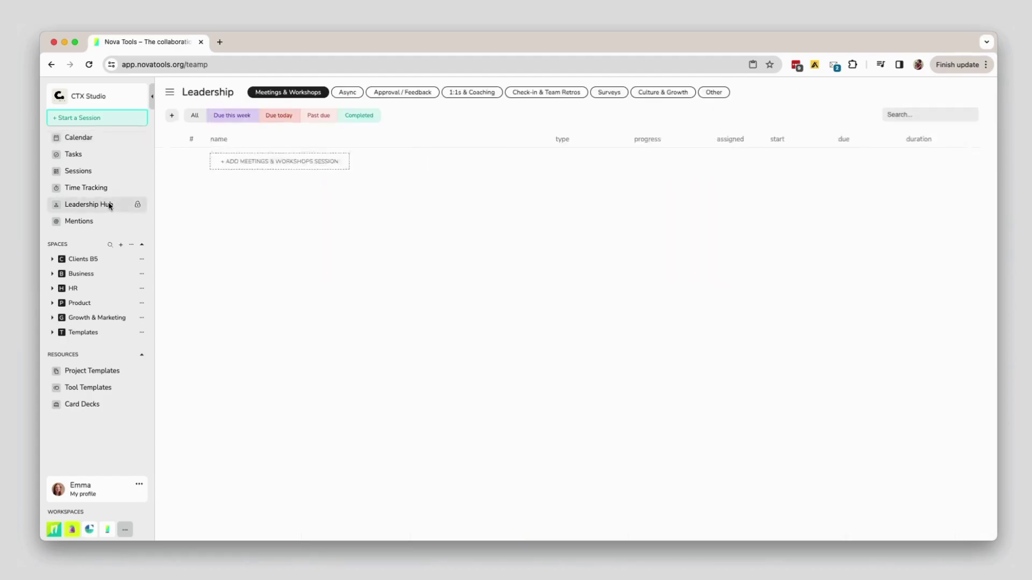
{"action": "left_click", "coordinate": [509, 94]}
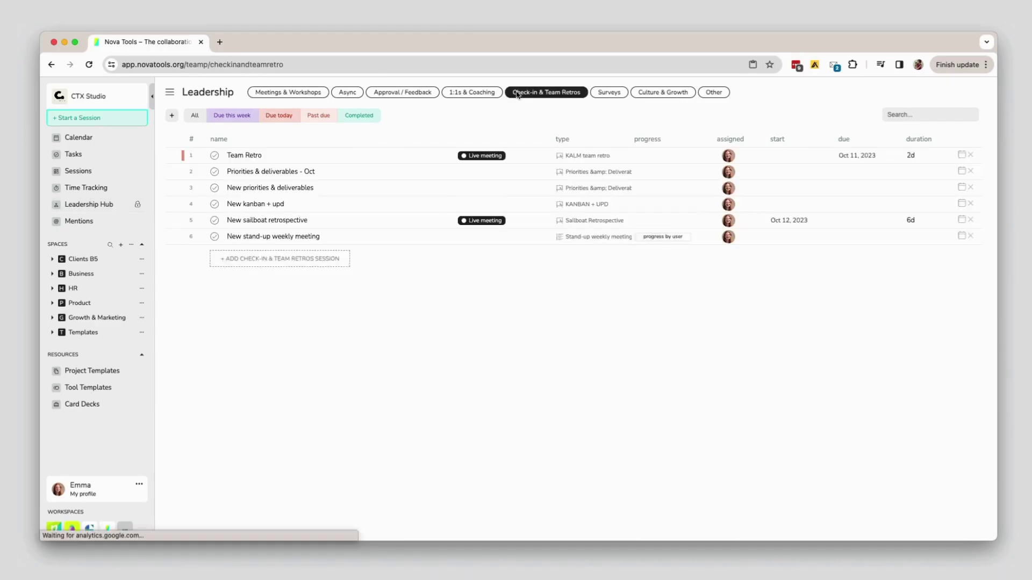
{"action": "left_click", "coordinate": [473, 92]}
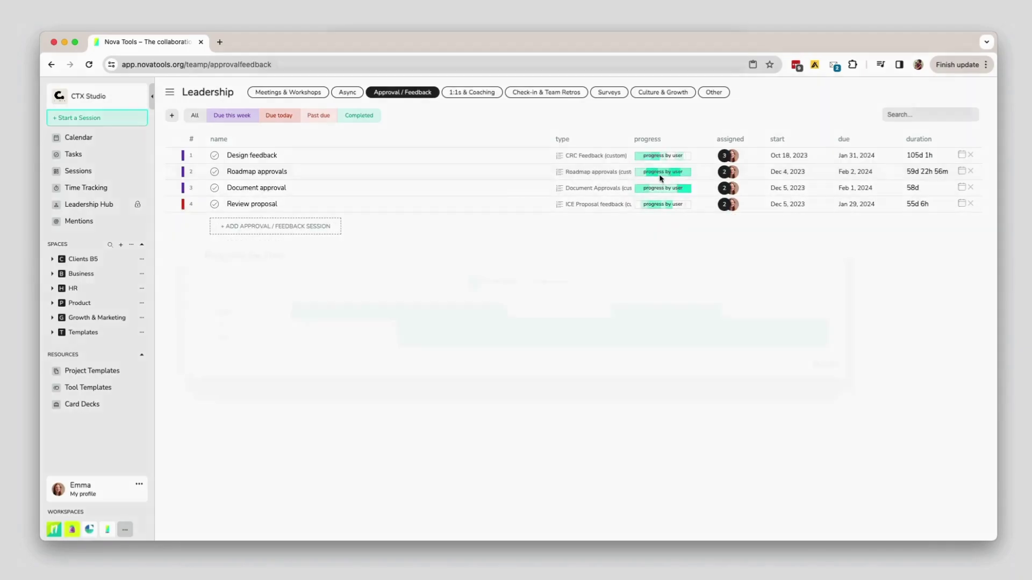
Step: Review per-user progress for Roadmap approvals, then start adding an Approval / Feedback session
{"action": "left_click", "coordinate": [659, 178]}
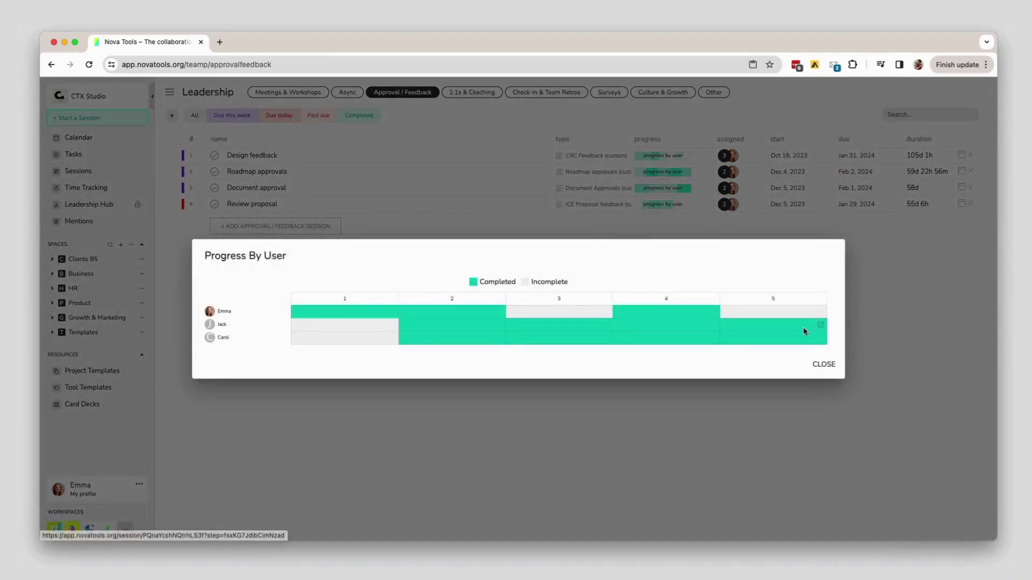
{"action": "left_click", "coordinate": [824, 366]}
{"action": "left_click", "coordinate": [276, 226]}
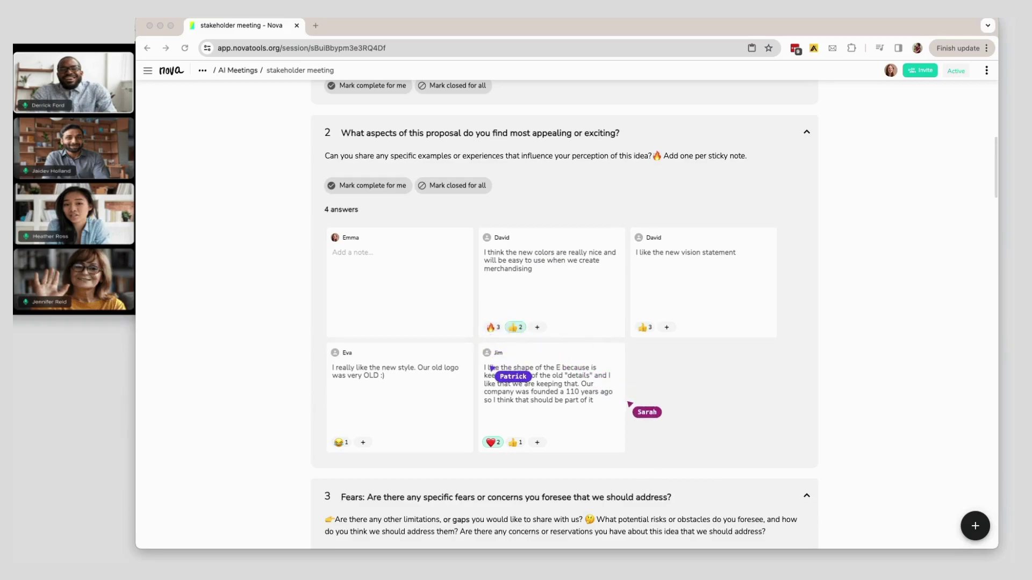
{"action": "scroll", "coordinate": [437, 425], "scroll_direction": "down", "scroll_amount": 15}
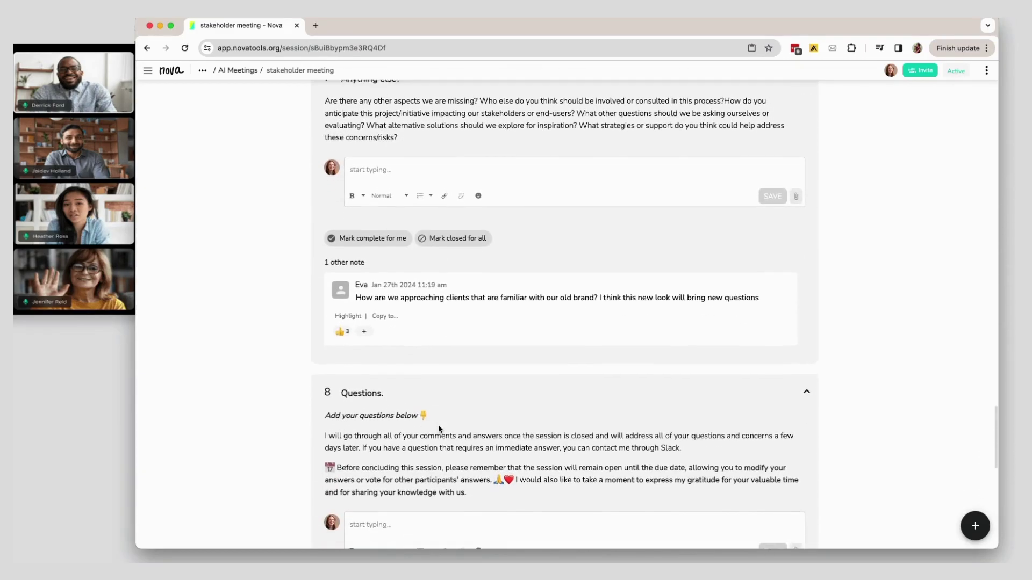
Step: Place the cursor in the empty Write a conclusion box under Conclusions
{"action": "left_click", "coordinate": [372, 376]}
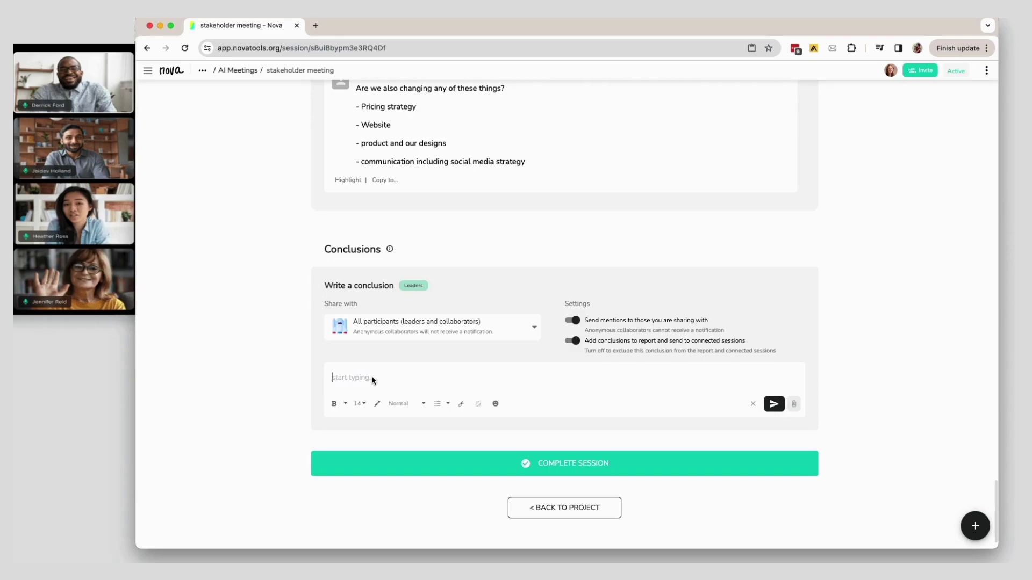
{"action": "type", "text": "During the meeting add all your decisions and take aways here. You can share these with all stakeholders a"}
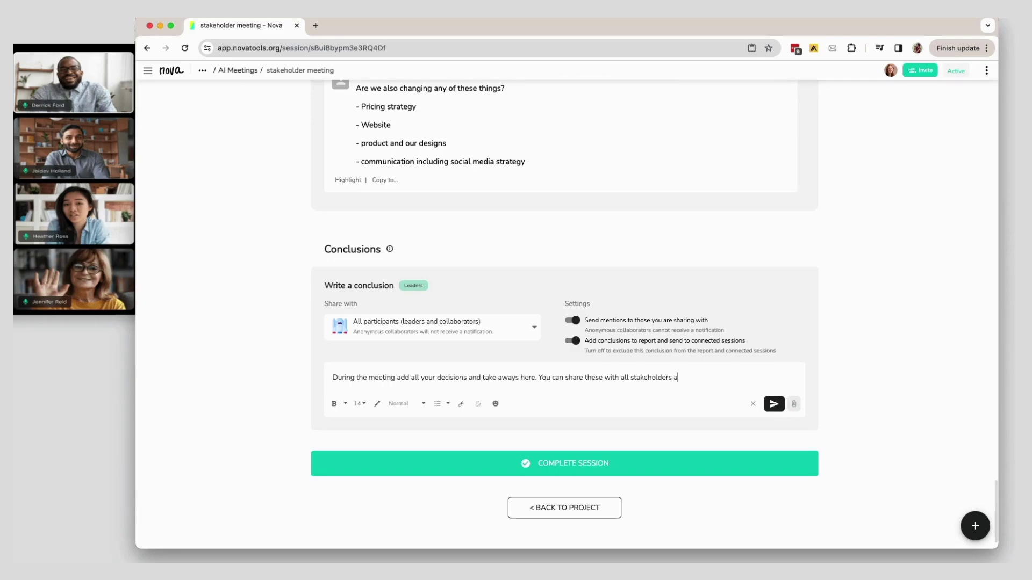
{"action": "type", "text": "nd easily find this session later."}
Step: Turn off Send mentions and share the conclusion with Leaders only
{"action": "left_click", "coordinate": [573, 320]}
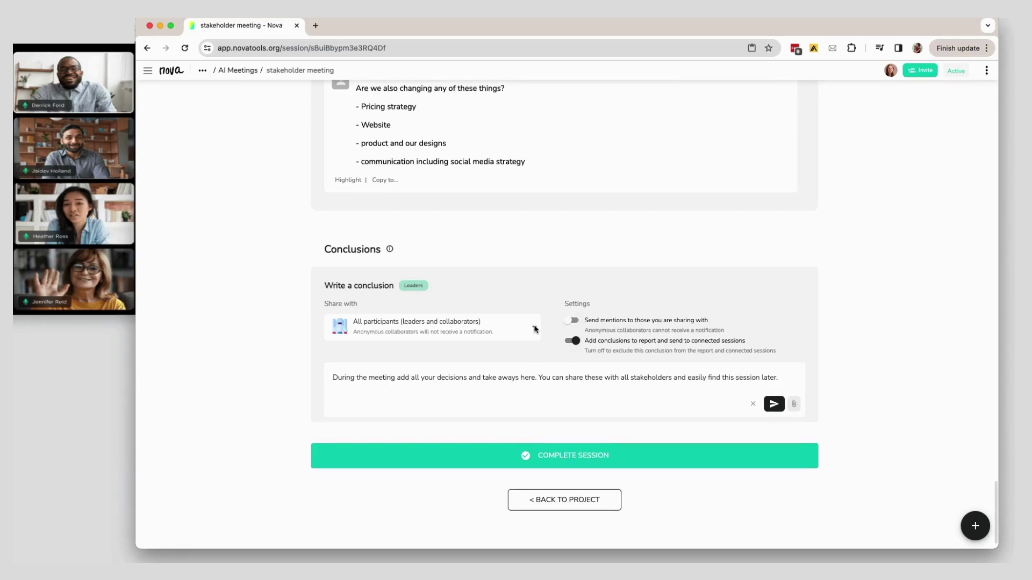
{"action": "left_click", "coordinate": [534, 329]}
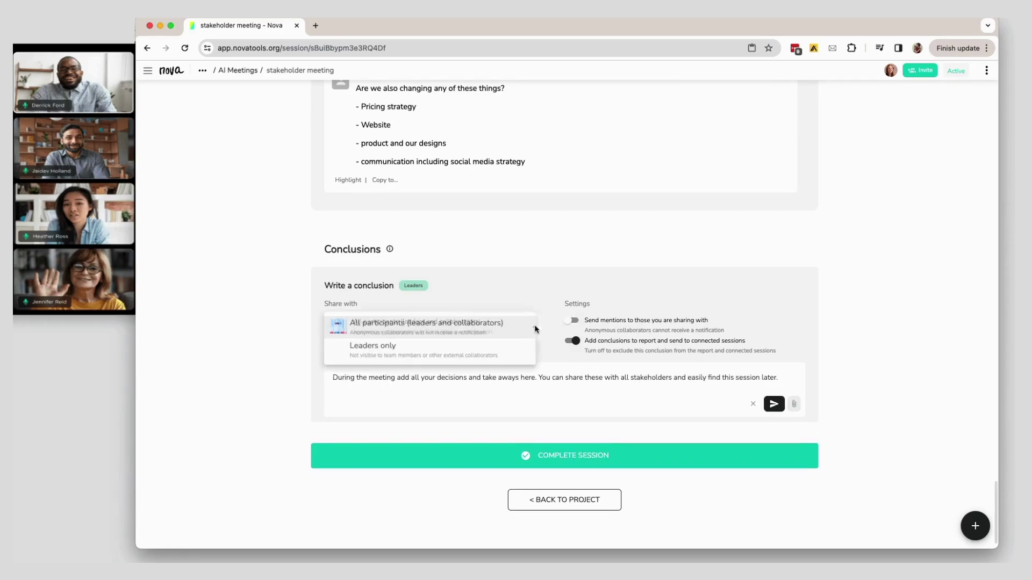
{"action": "left_click", "coordinate": [461, 350]}
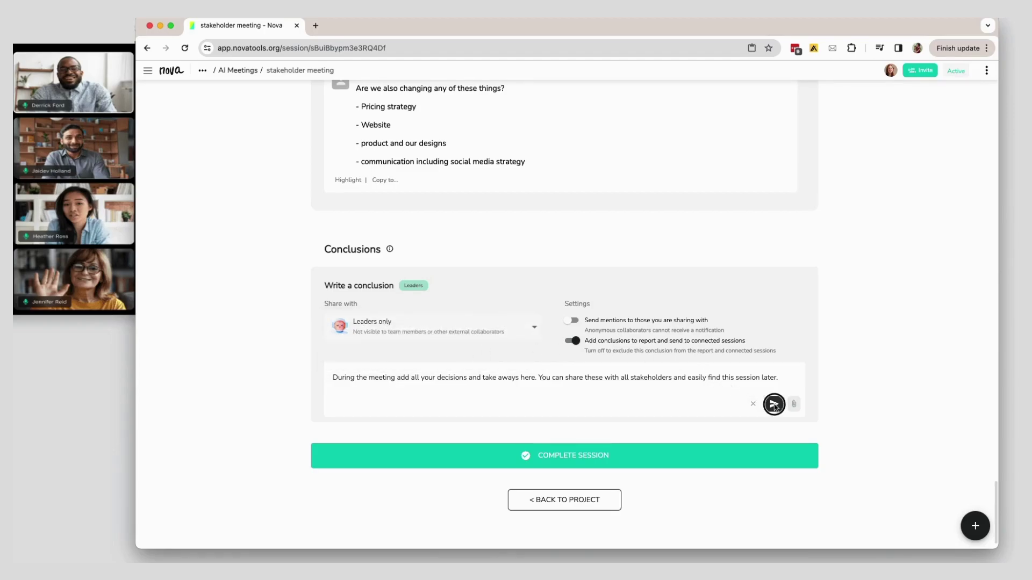